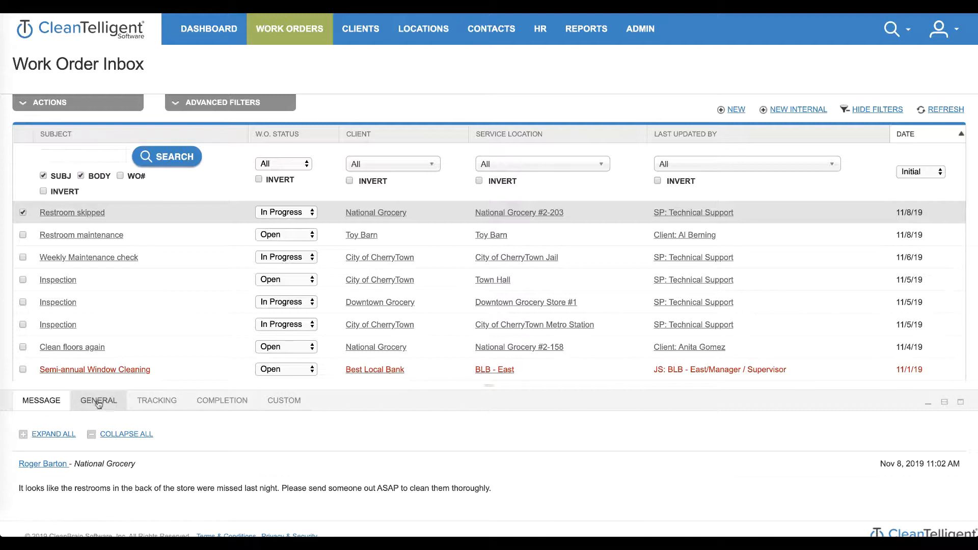
Step: Review the general status information of the "Restroom skipped" work order and check its available W.O. status options
left_click(99, 402)
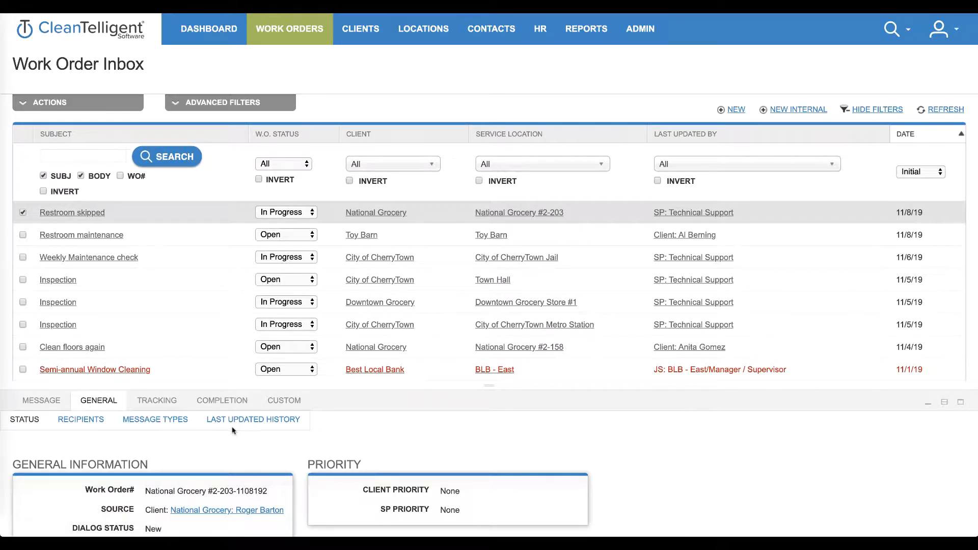
scroll(240, 438, "down", 3)
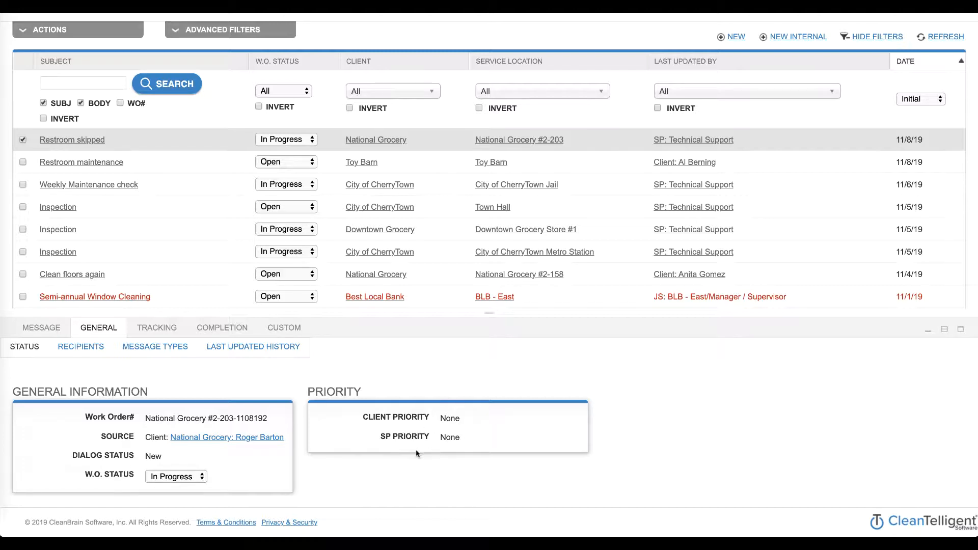
left_click(202, 476)
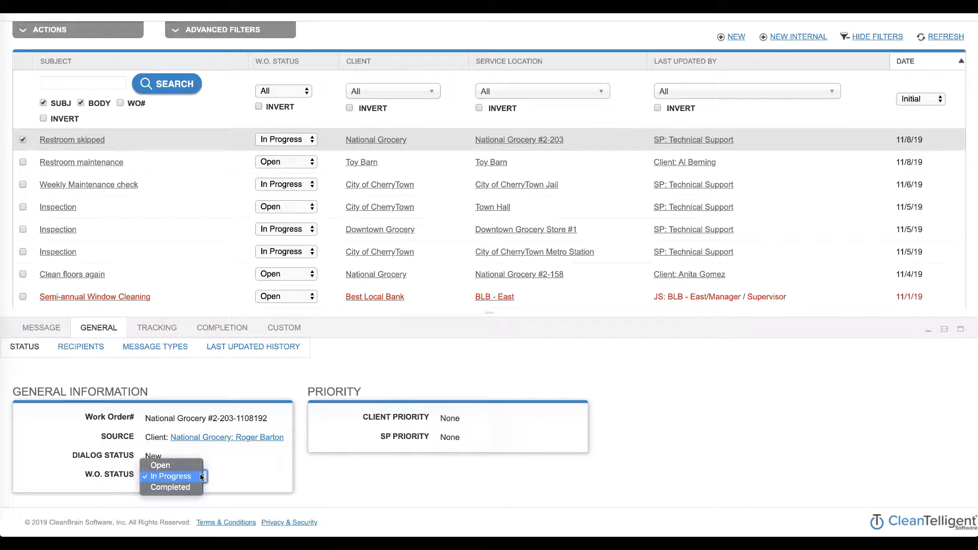
left_click(223, 477)
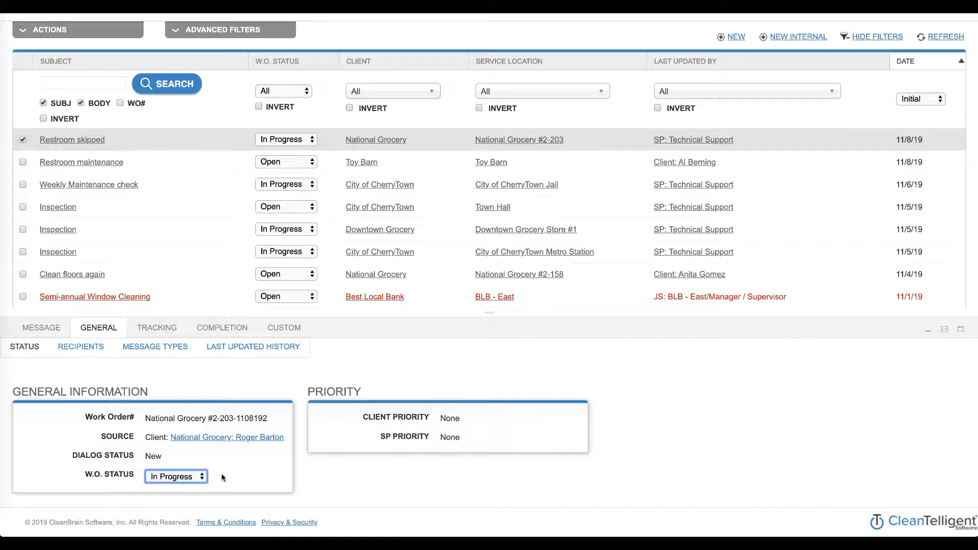
Step: Review the service provider and client recipients of the "Restroom skipped" work order, including the note on notifications
left_click(100, 350)
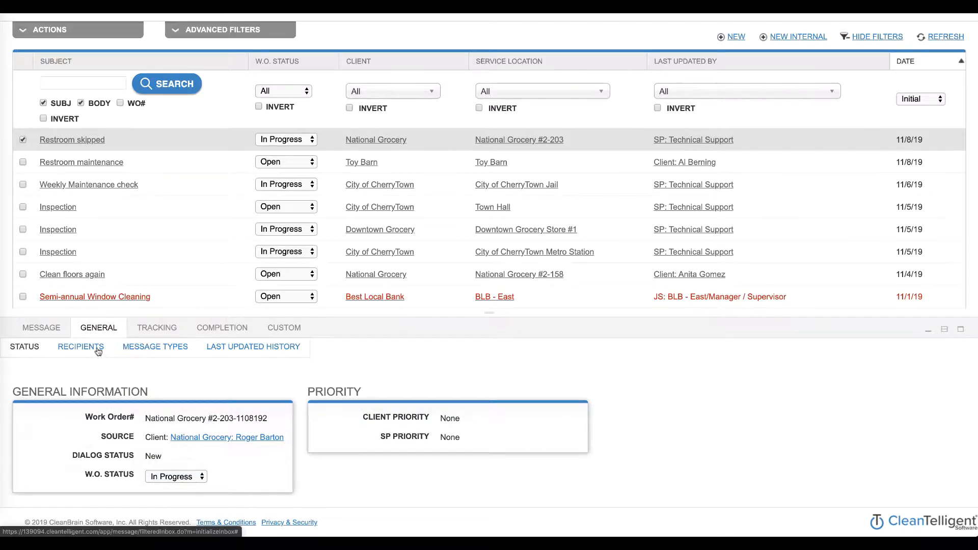
scroll(189, 425, "down", 10)
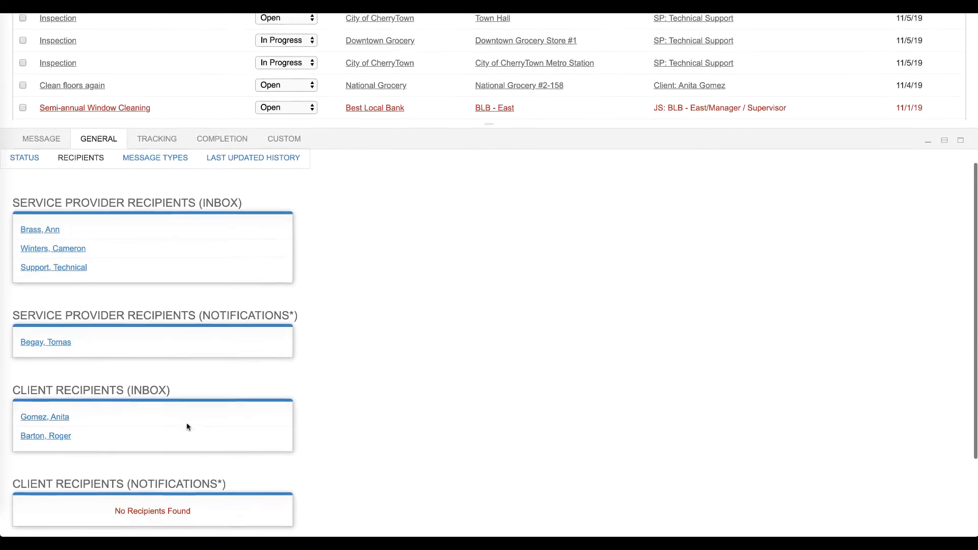
scroll(188, 426, "down", 2)
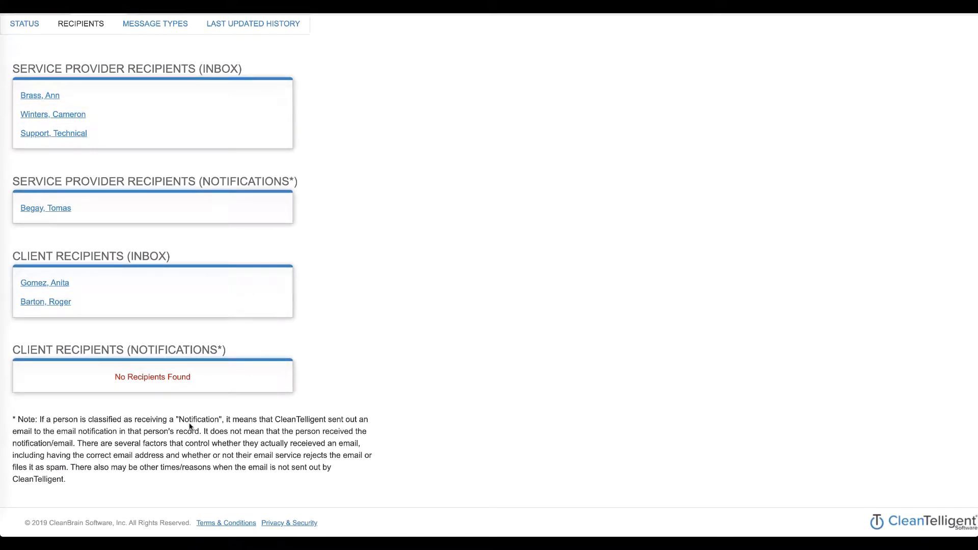
Step: View the selected message types and the last updated history of the "Restroom skipped" work order
left_click(148, 25)
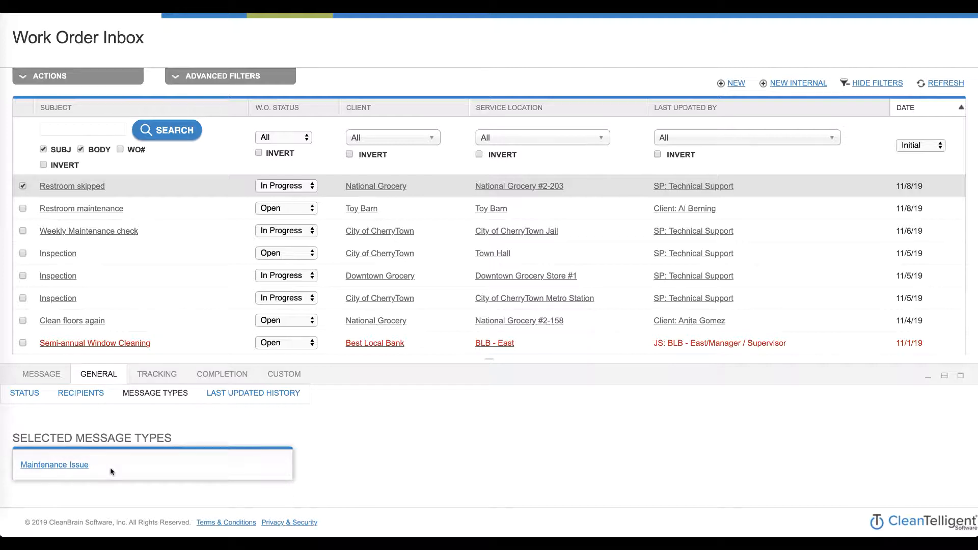
left_click(249, 393)
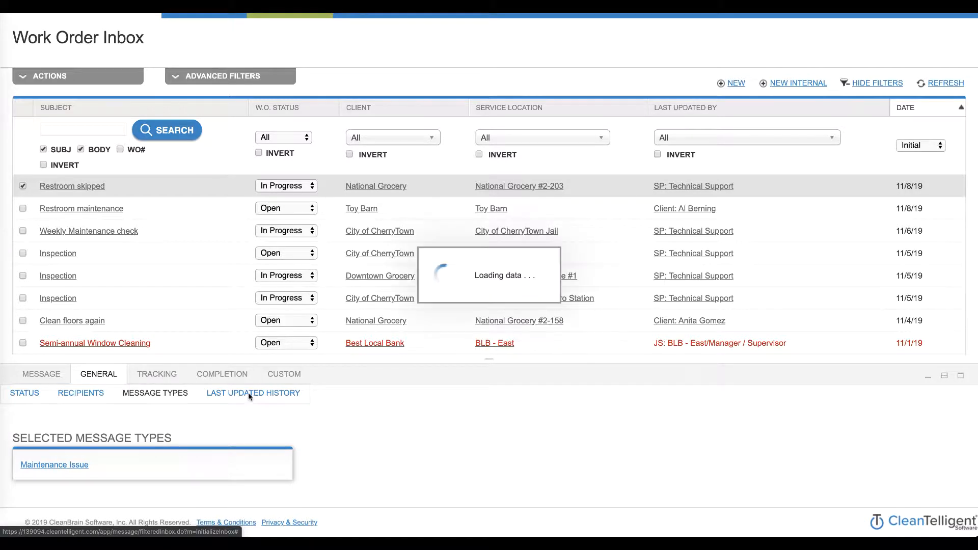
scroll(249, 397, "down", 1)
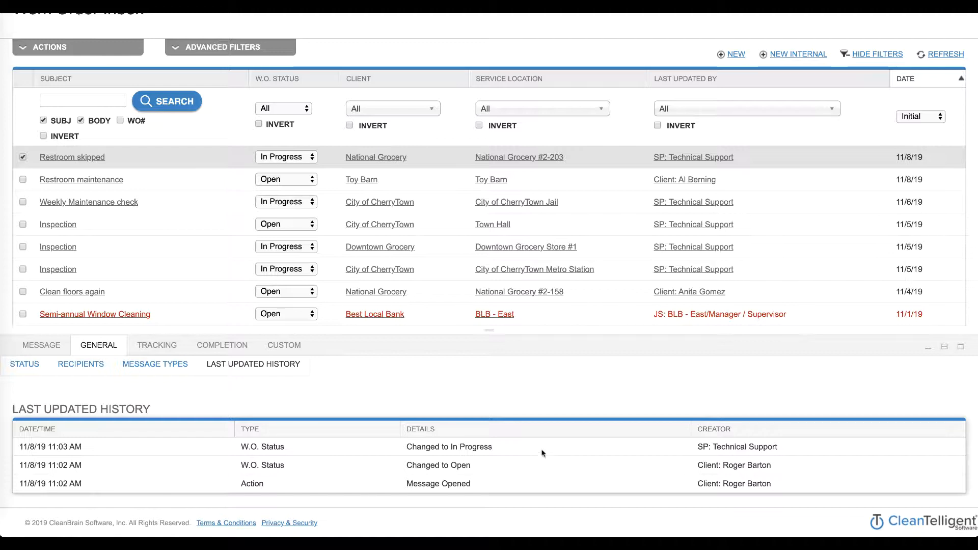
Step: Open the Town Hall inspection work order and view its filing type tracking
left_click(160, 347)
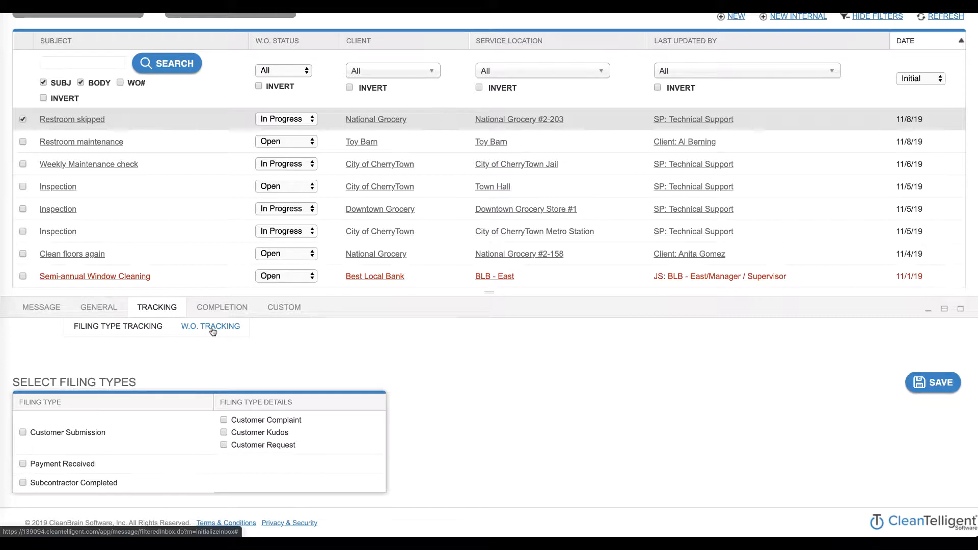
left_click(52, 191)
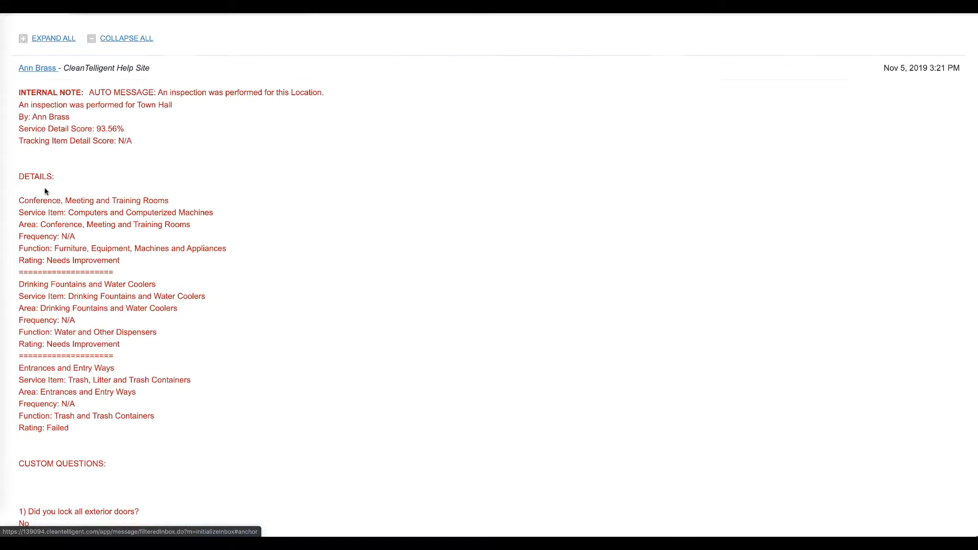
scroll(227, 132, "up", 3)
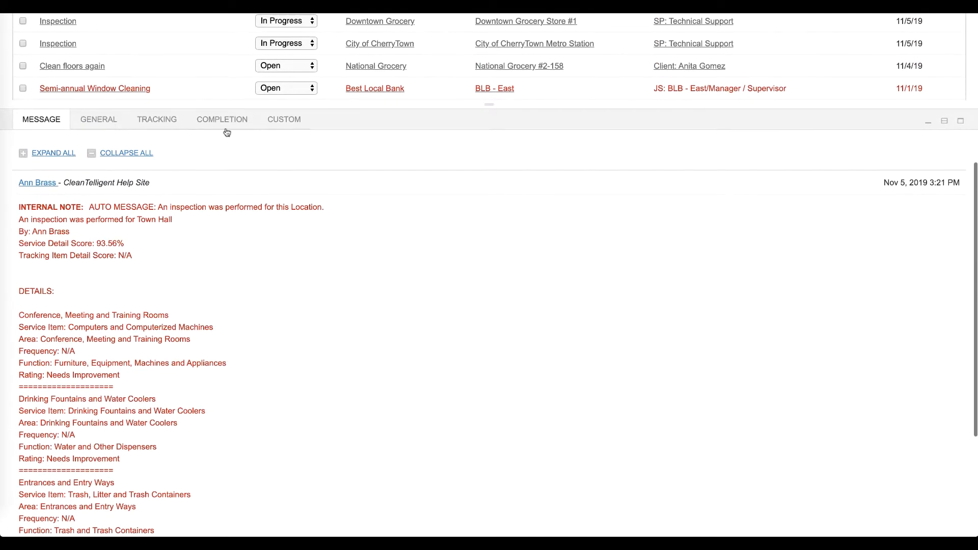
left_click(179, 127)
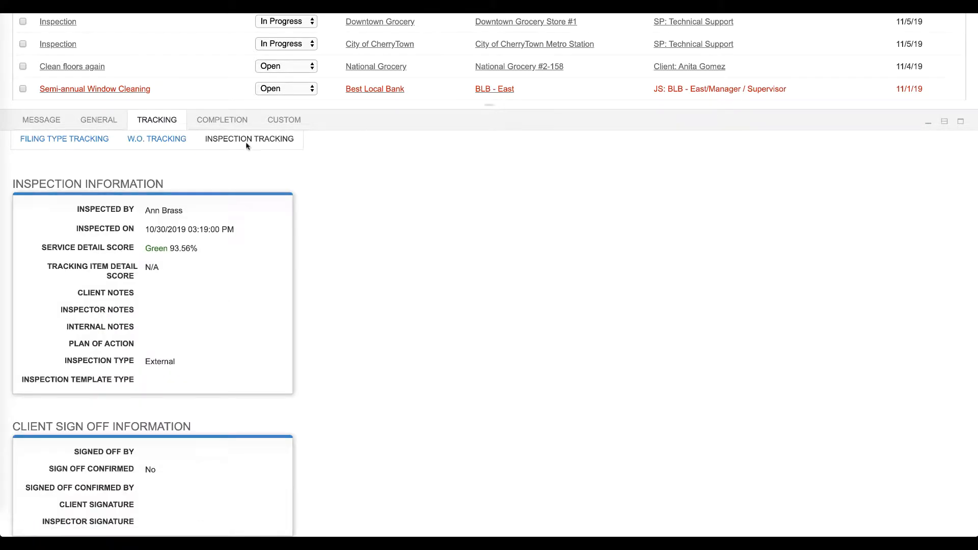
left_click(93, 142)
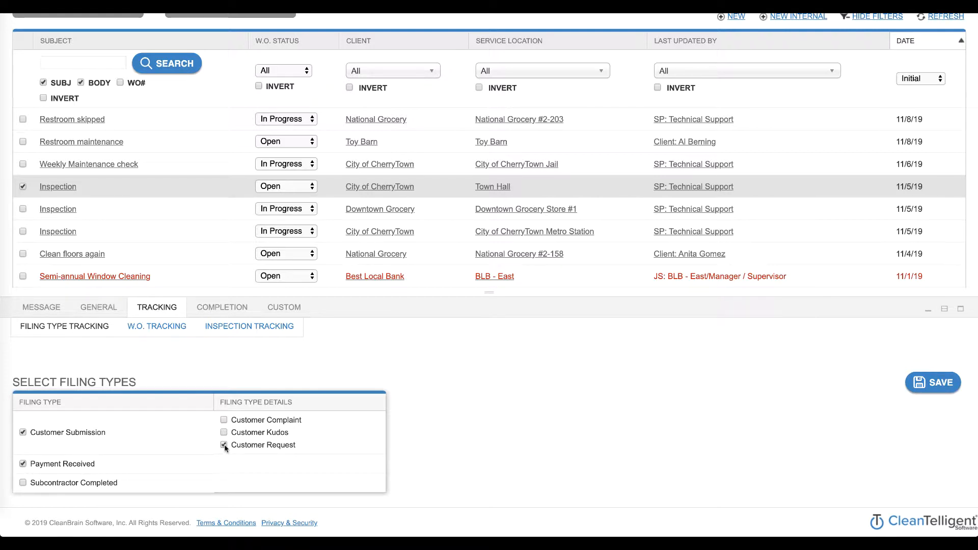
Step: Review the W.O. tracking summary and tracking details of the Town Hall inspection work order
left_click(176, 337)
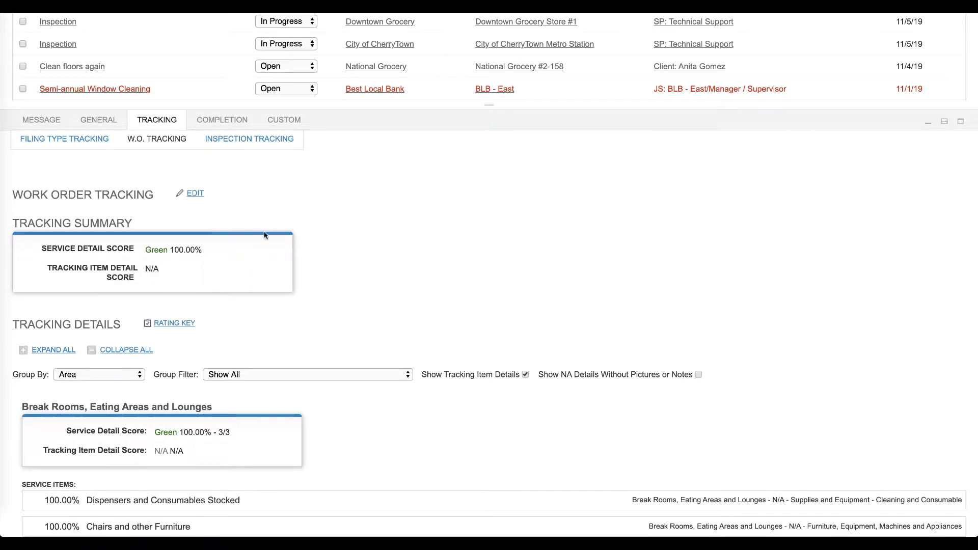
scroll(478, 260, "down", 3)
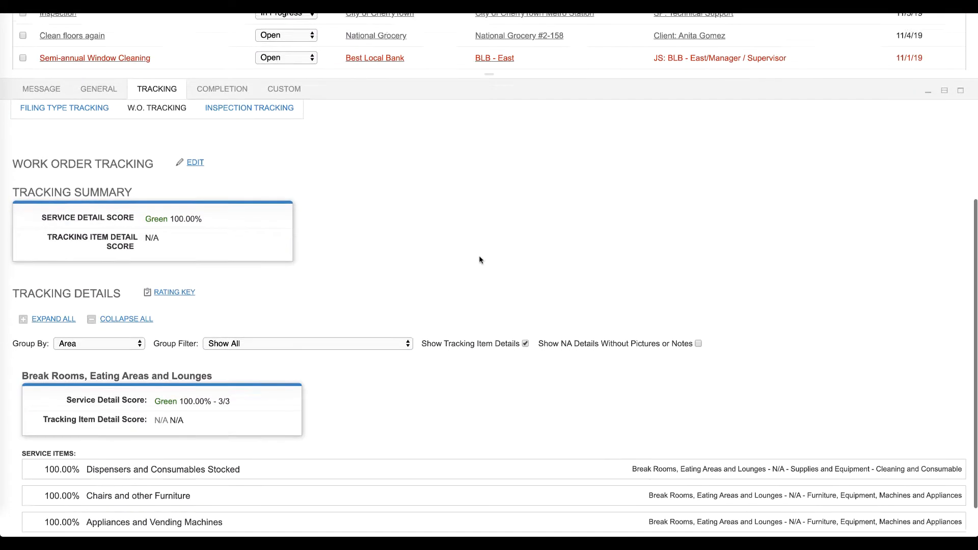
scroll(479, 256, "up", 2)
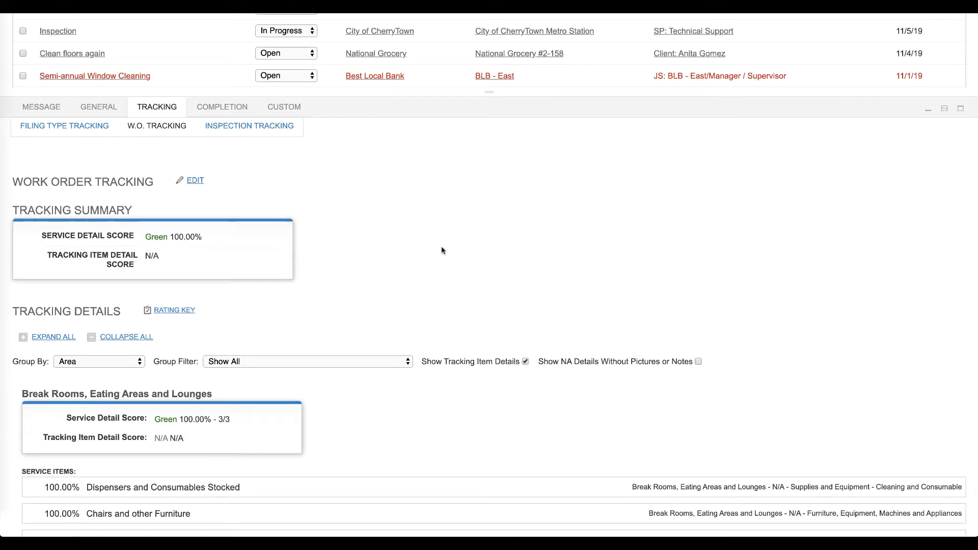
Step: Open the work order tracking for editing and look through its sublocation, service filter and service rating options
left_click(196, 181)
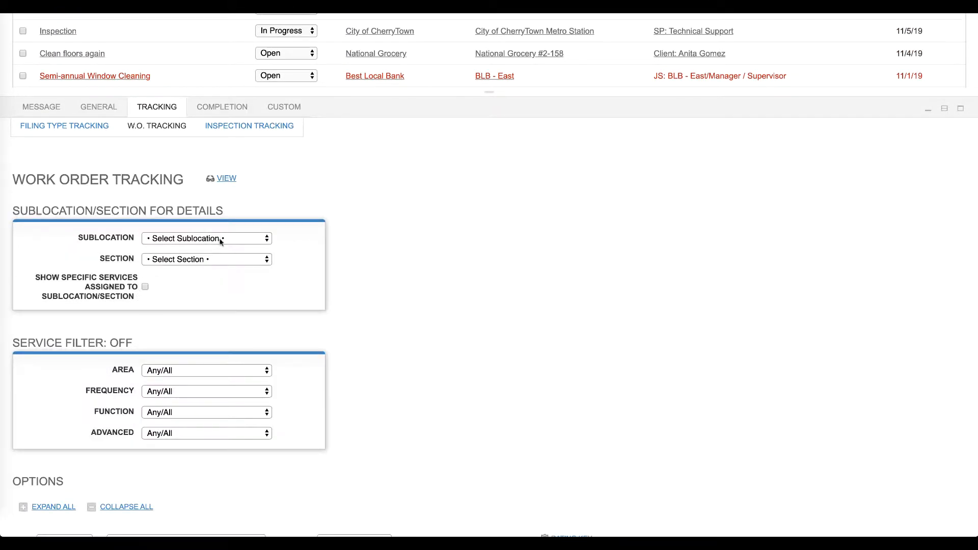
scroll(235, 282, "down", 10)
scroll(236, 283, "down", 2)
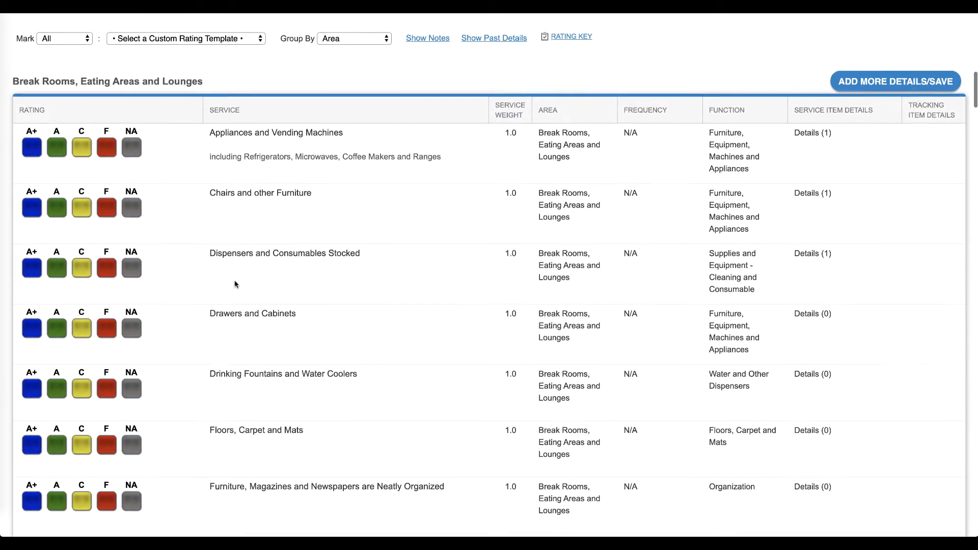
scroll(236, 284, "up", 8)
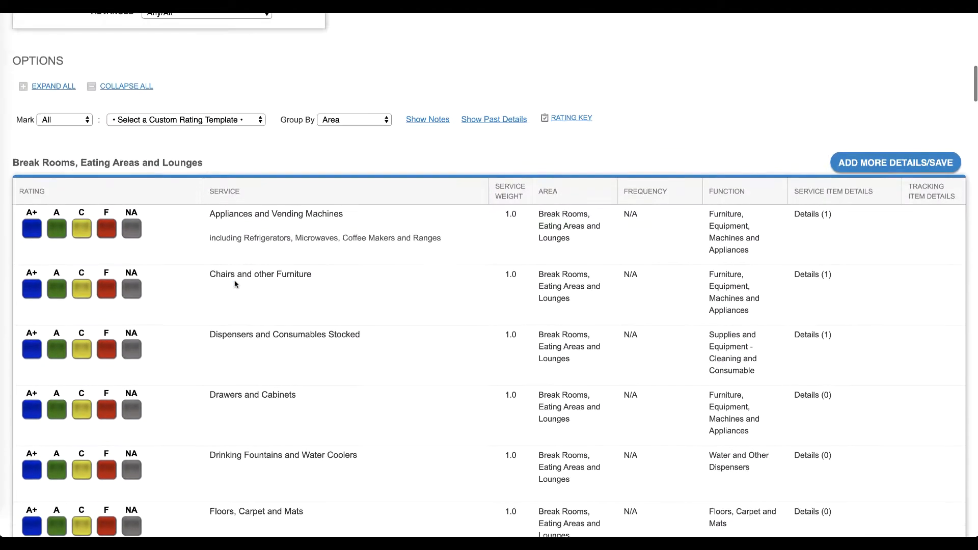
scroll(236, 283, "up", 6)
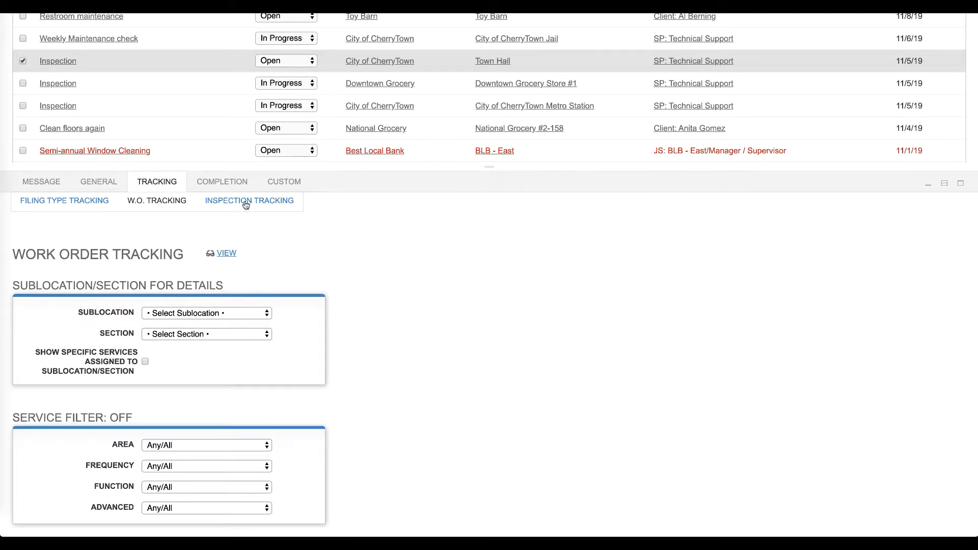
Step: Review the inspection tracking of the Town Hall work order, including inspection information, client sign-off and inspection details
scroll(246, 211, "up", 1)
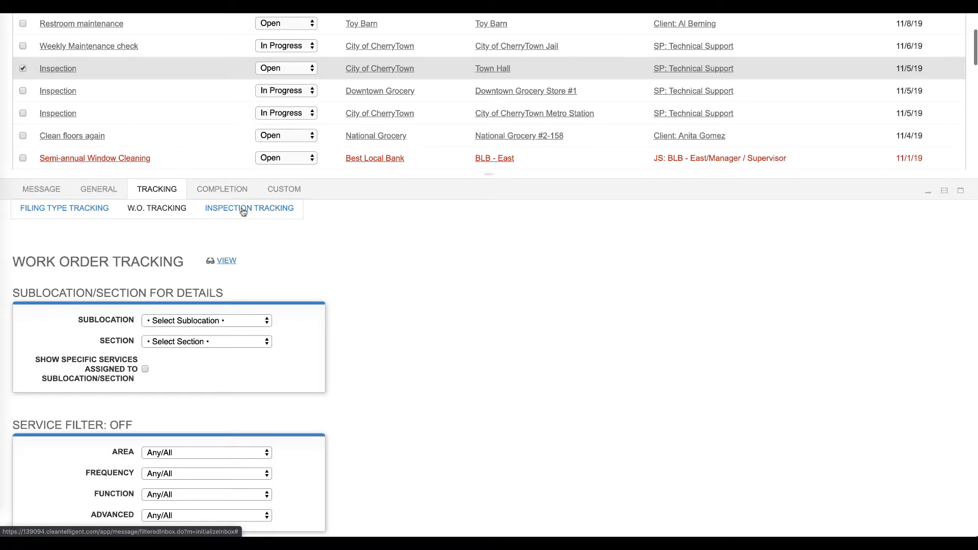
left_click(243, 211)
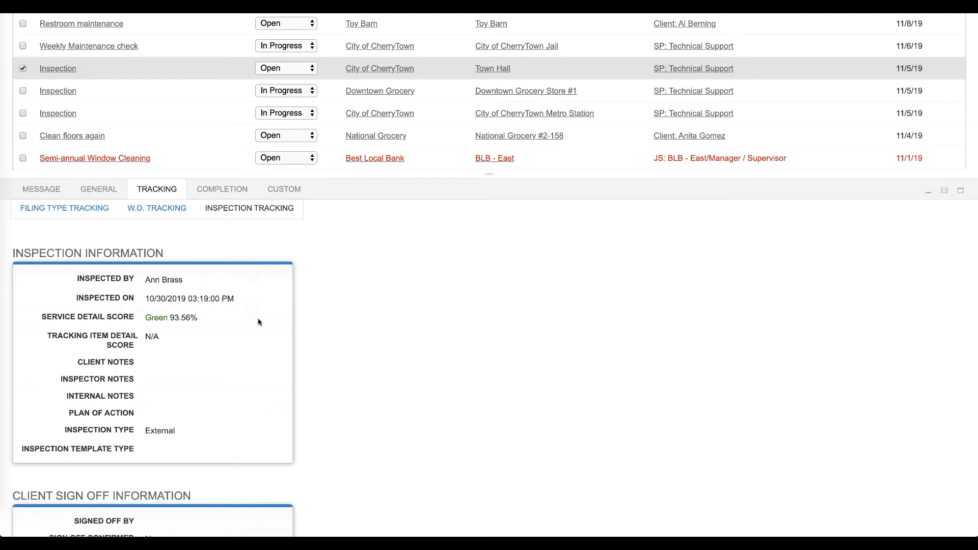
scroll(258, 324, "down", 3)
scroll(258, 325, "down", 7)
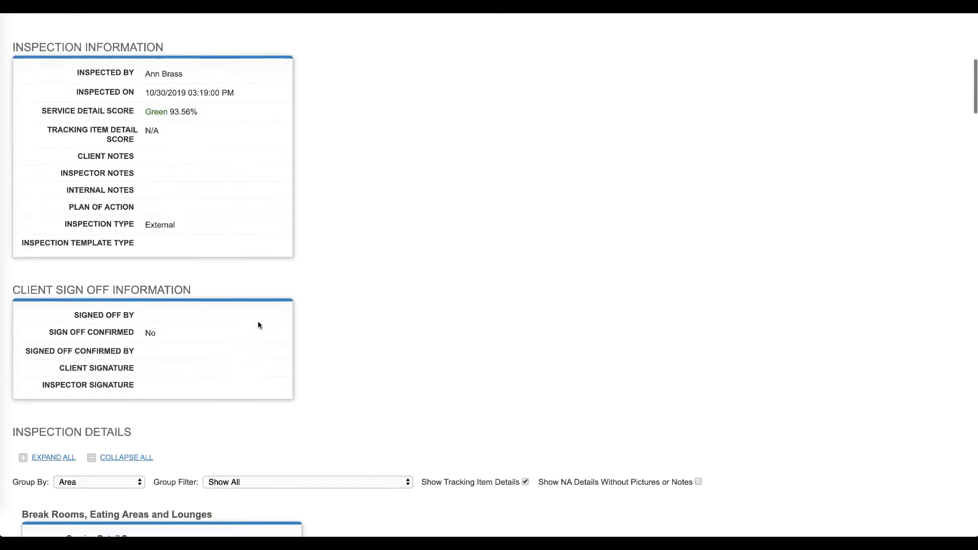
scroll(259, 324, "down", 1)
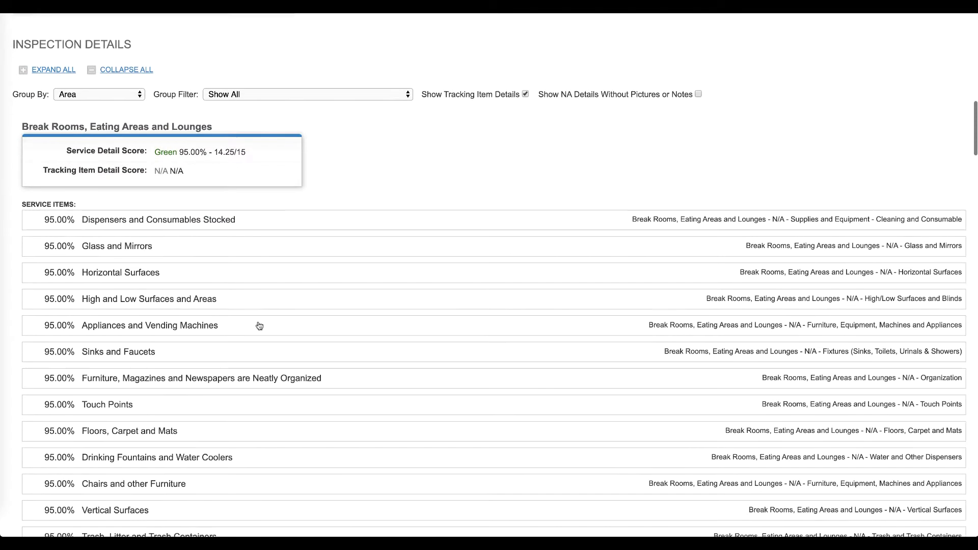
scroll(276, 311, "up", 12)
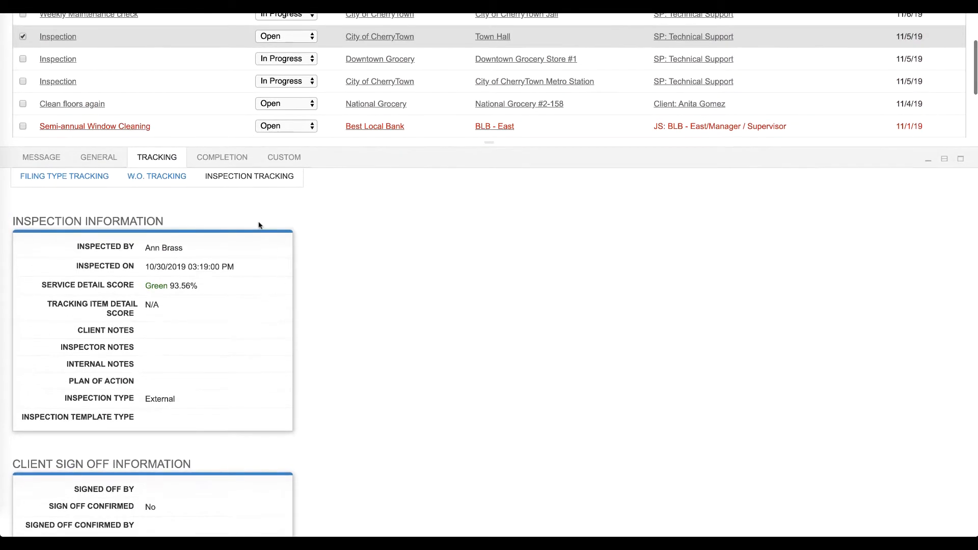
Step: Check the Town Hall work order's due date options, including the new due date calendar, and view its deficiency assignments
left_click(236, 158)
left_click(162, 176)
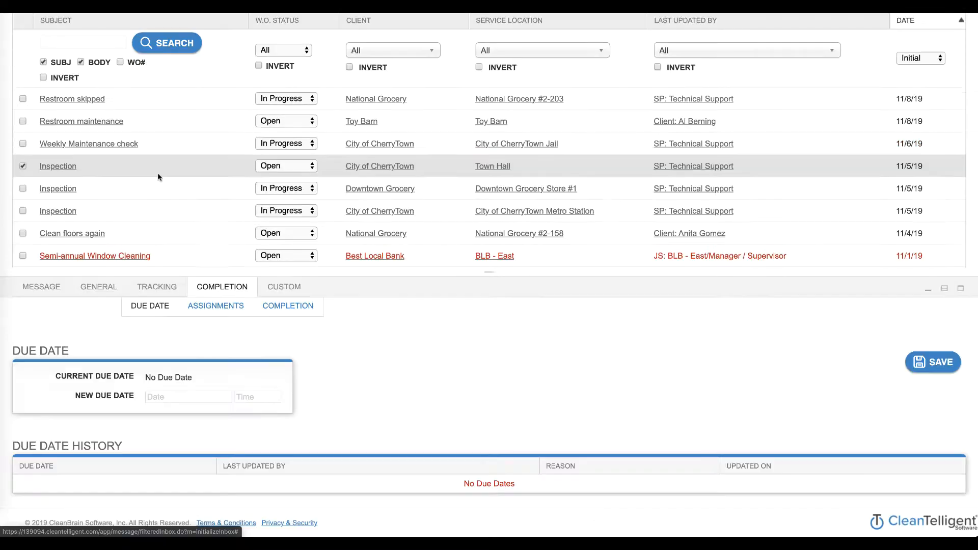
left_click(210, 396)
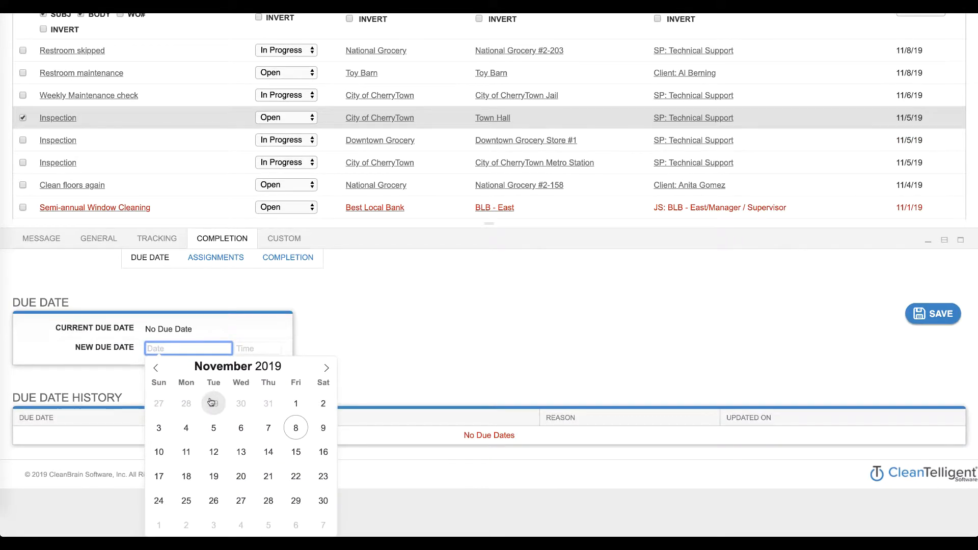
left_click(330, 334)
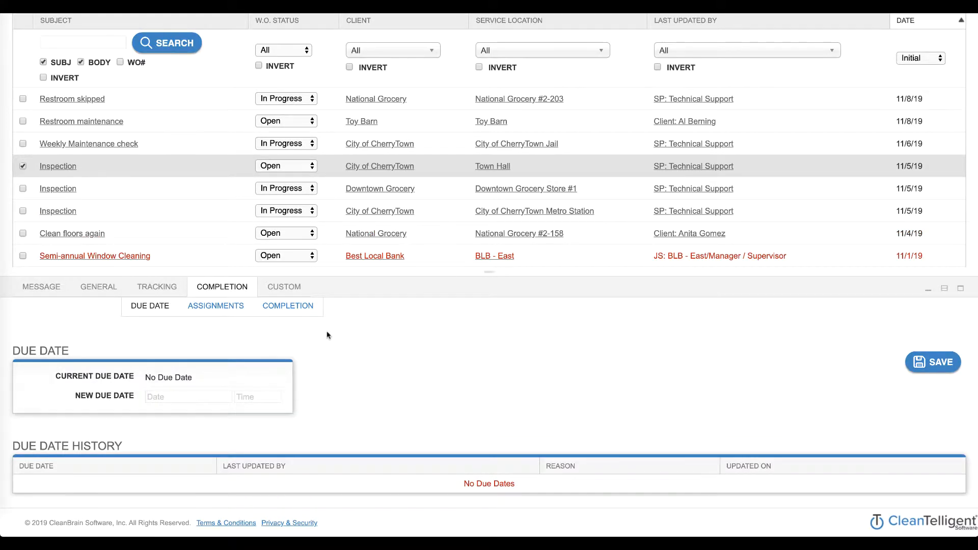
left_click(236, 308)
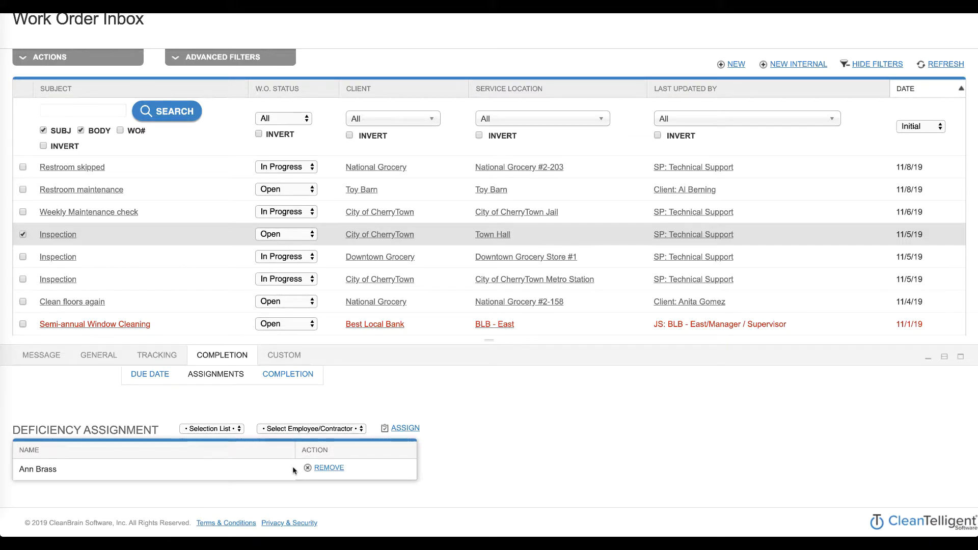
Step: Review the work order's completion filters and sign-off details, showing the employee/contractor selector for Computers and Computerized Machines
left_click(288, 375)
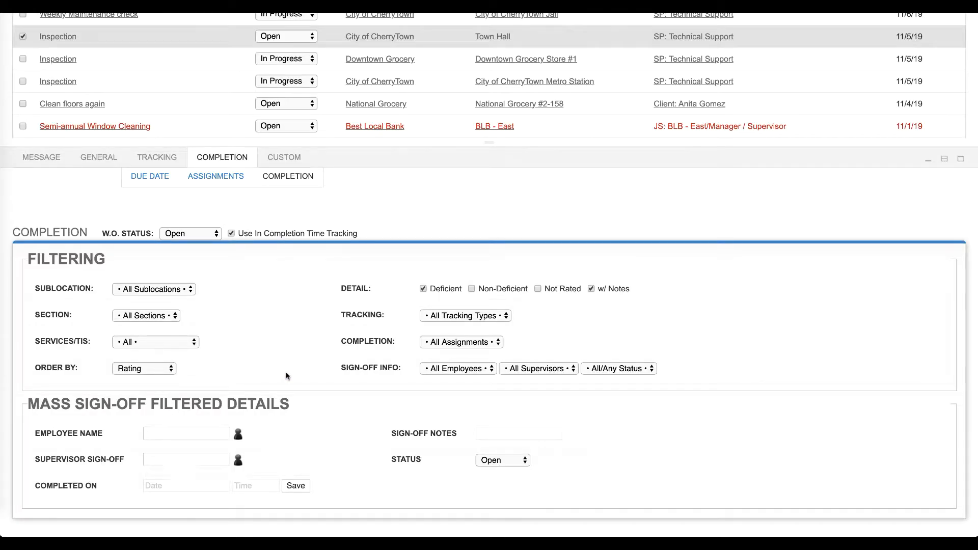
scroll(286, 439, "down", 8)
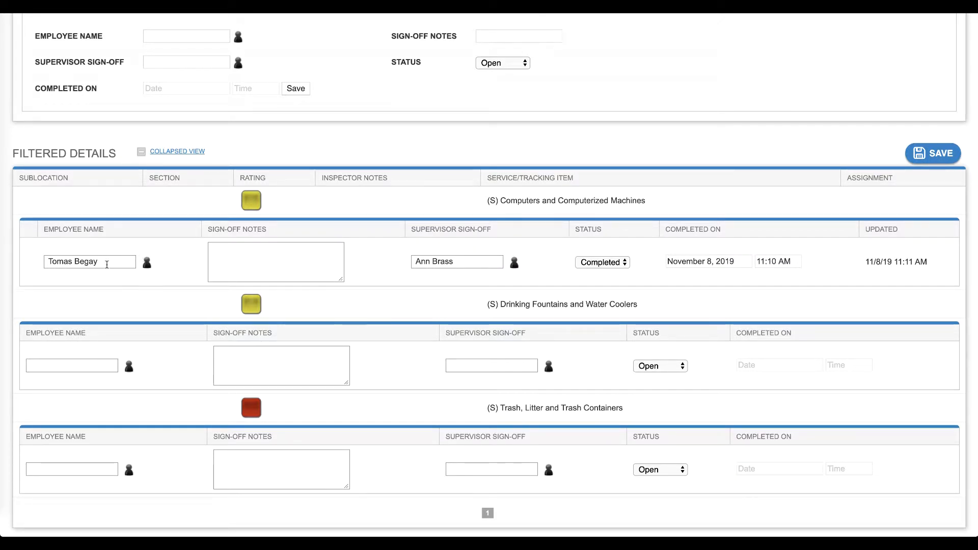
left_click(147, 262)
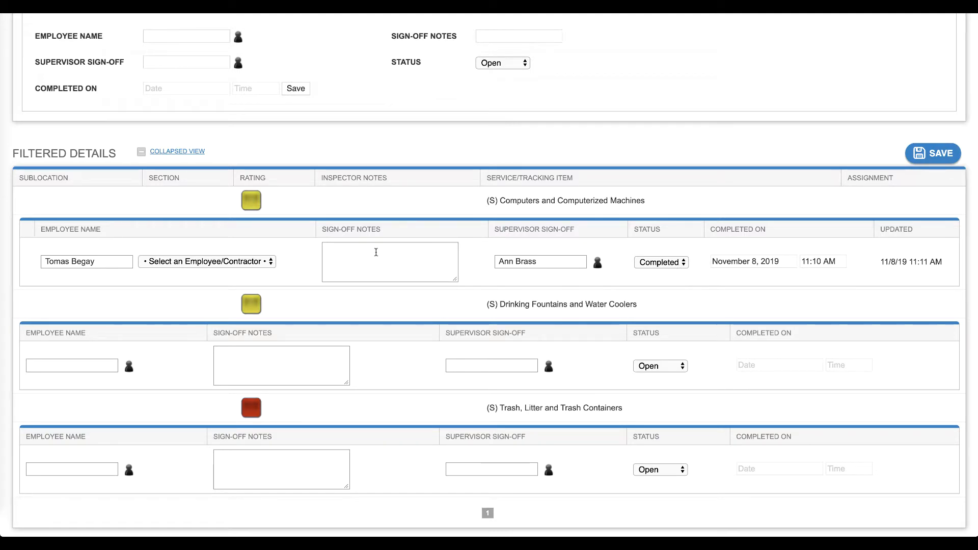
scroll(376, 252, "up", 10)
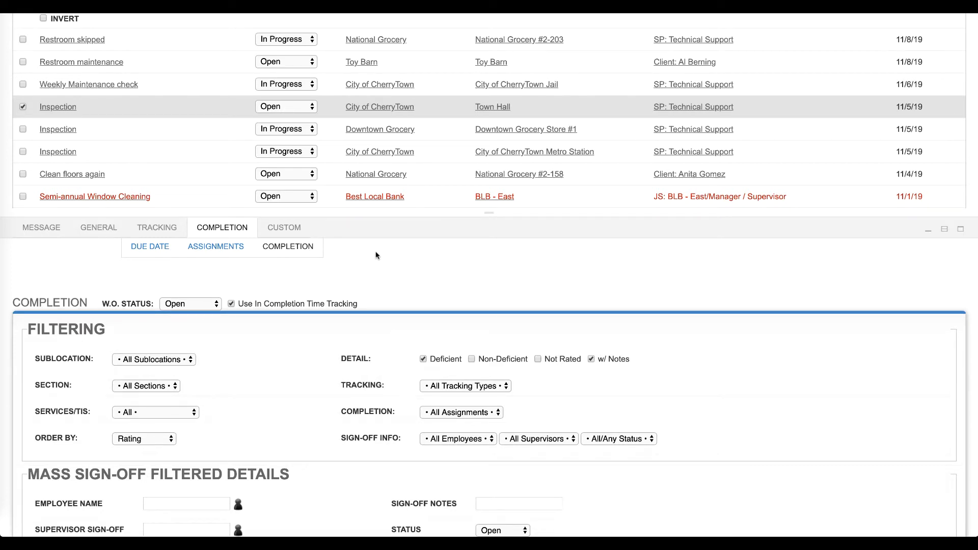
Step: Select the Restroom skipped work order and review its completion filters, mass sign-off fields and filtered details
left_click(97, 40)
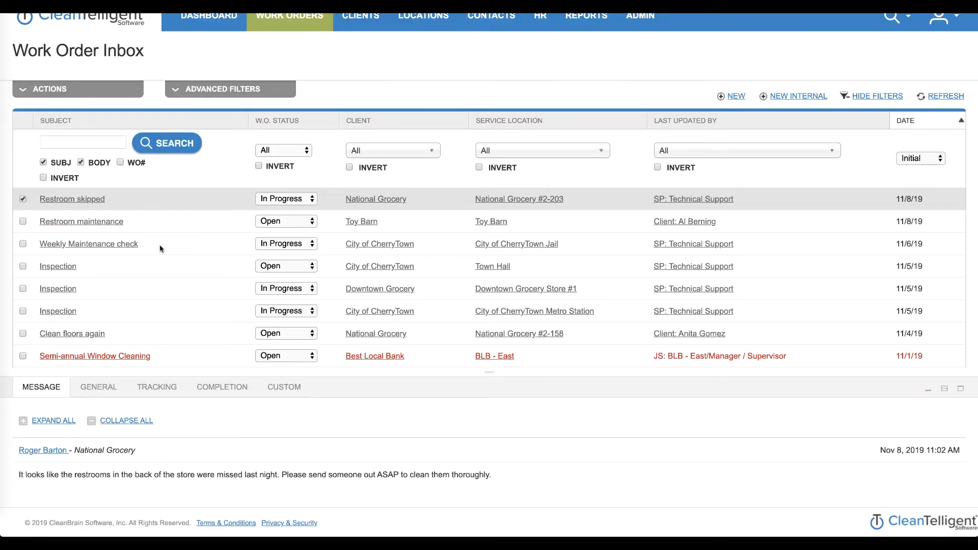
left_click(223, 387)
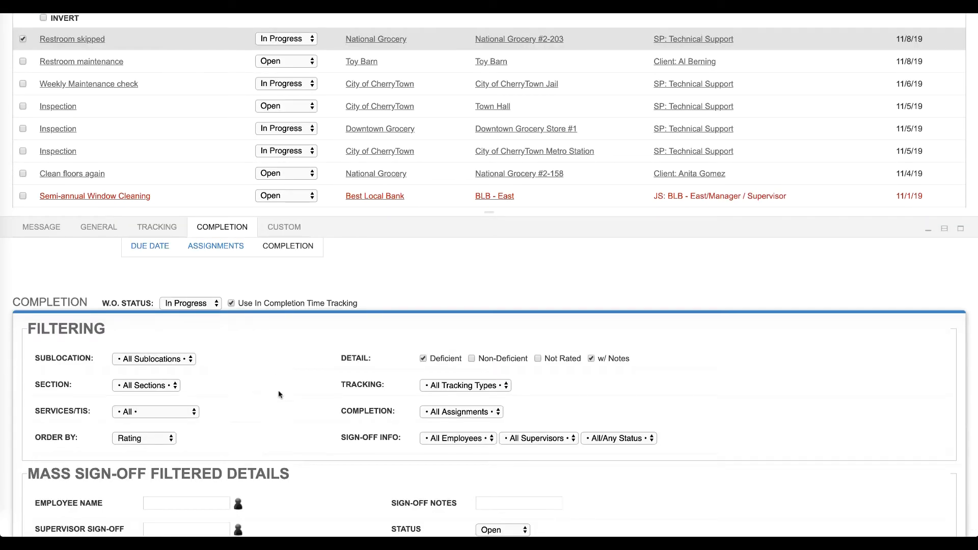
scroll(279, 394, "down", 5)
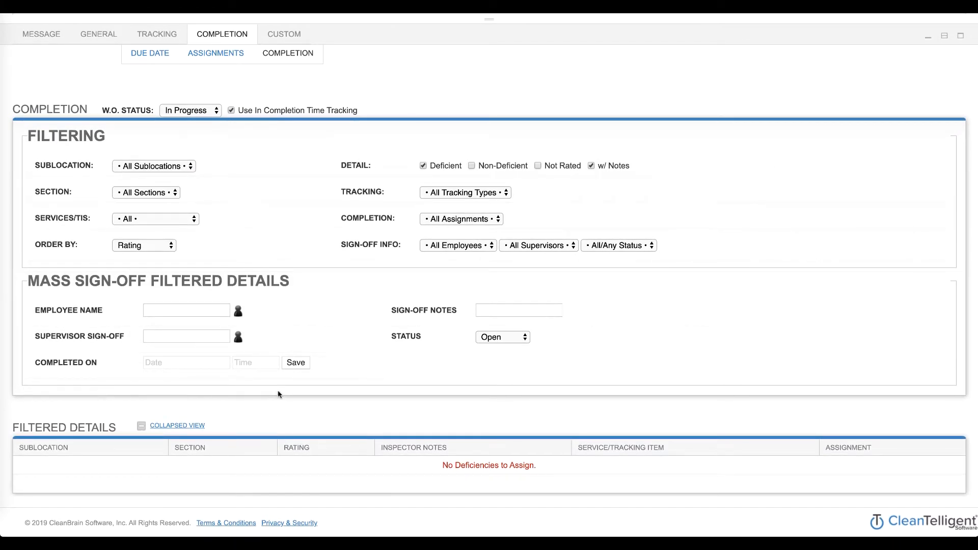
scroll(278, 394, "up", 3)
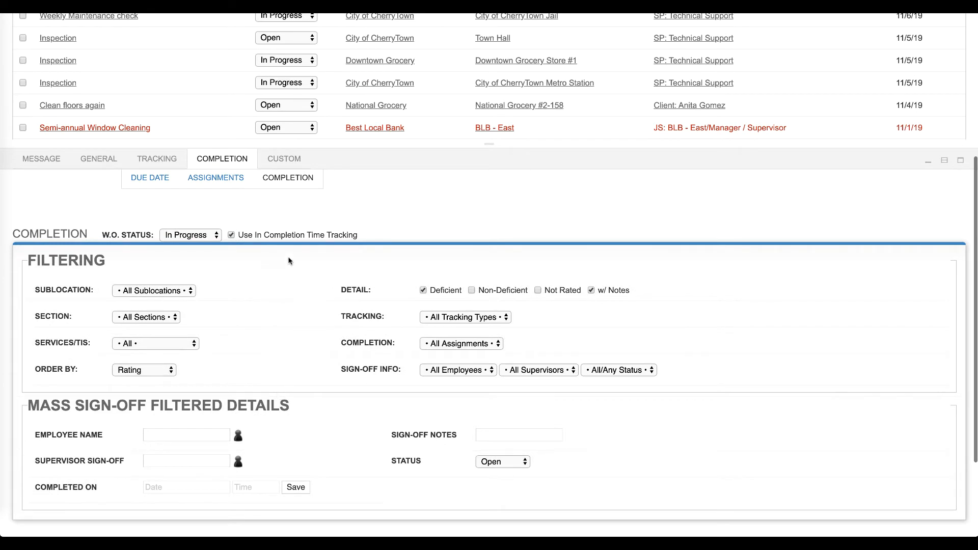
Step: Answer Yes to the Restroom skipped work order's custom question about reaching out to the contact, and save the answer
left_click(283, 160)
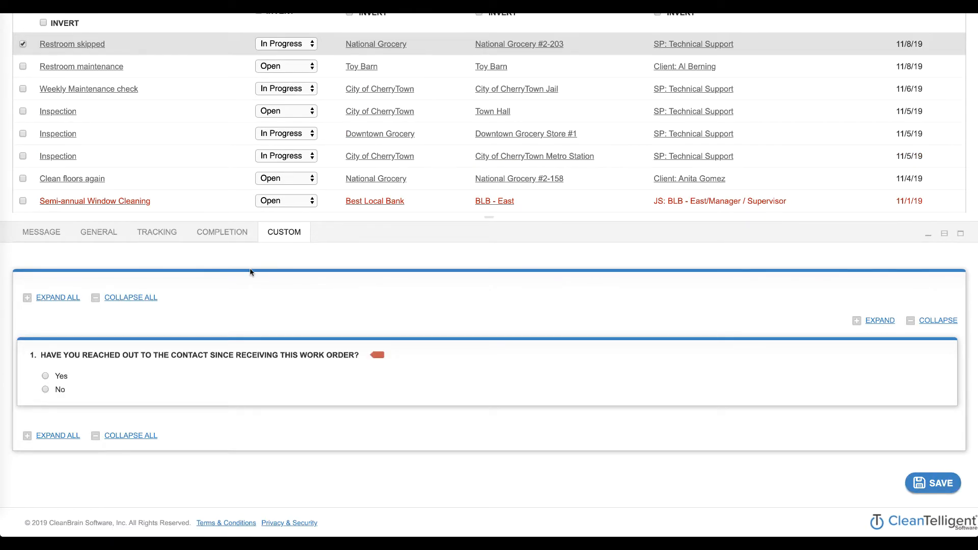
left_click(45, 377)
left_click(923, 482)
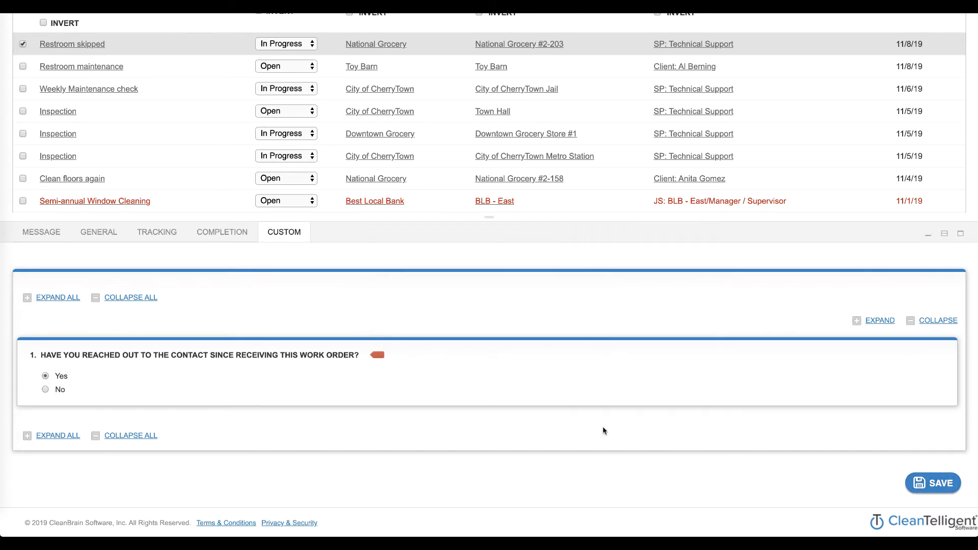